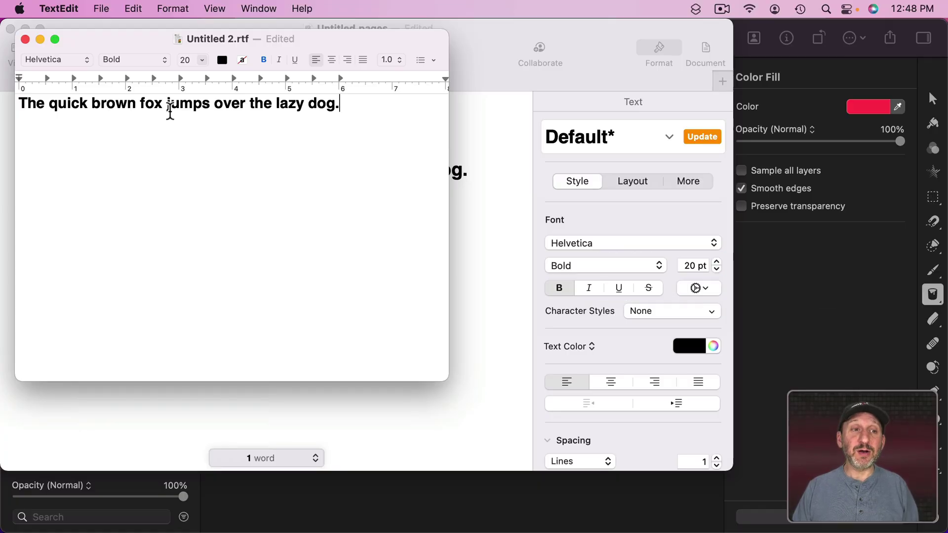
# - Select 'jumps' in TextEdit, open the full Colors panel beside it, then hide TextEdit with ⌘H
pyautogui.doubleClick(195, 104)
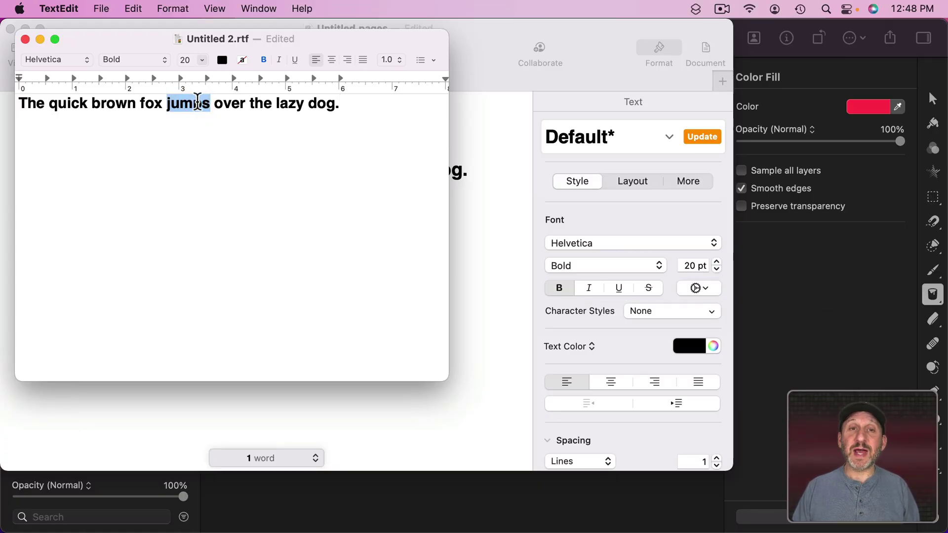
pyautogui.click(223, 61)
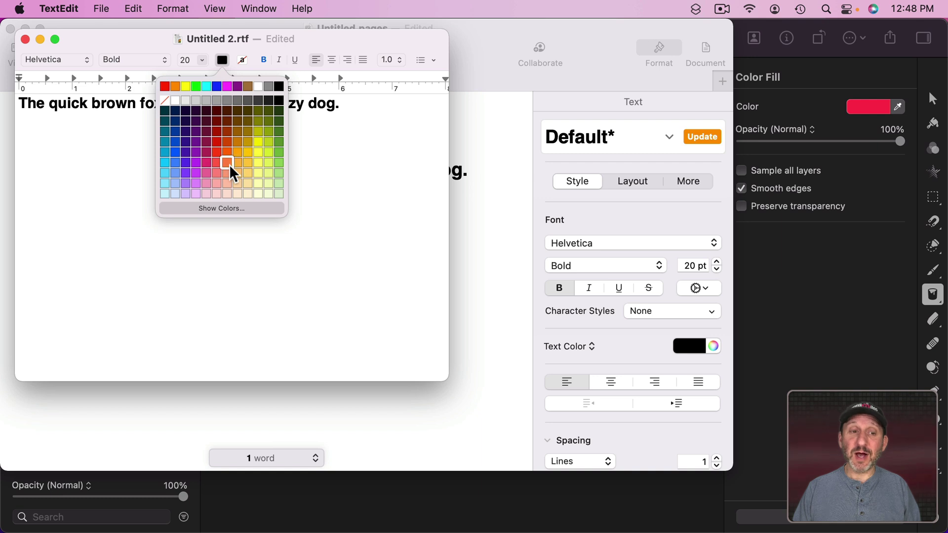
pyautogui.click(220, 208)
pyautogui.moveTo(249, 193); pyautogui.dragTo(230, 151)
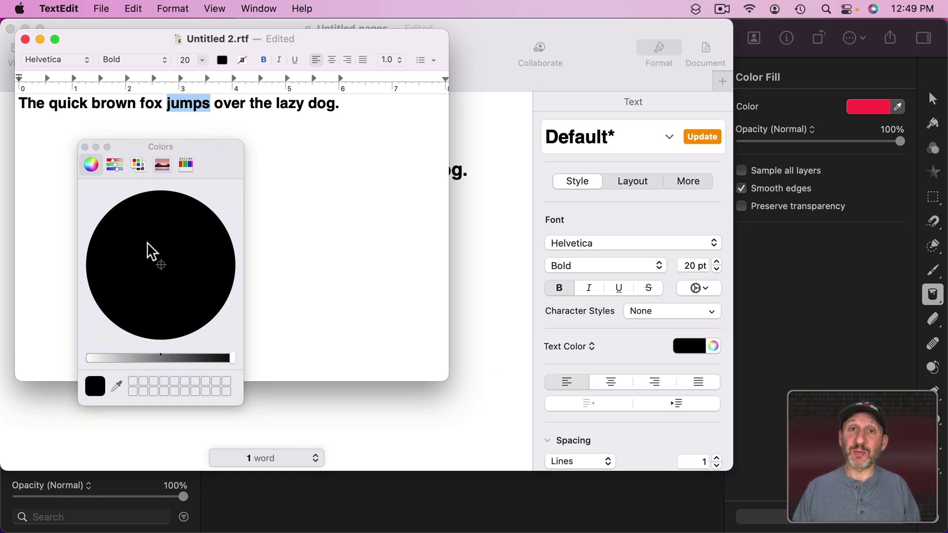
pyautogui.press('super+h')
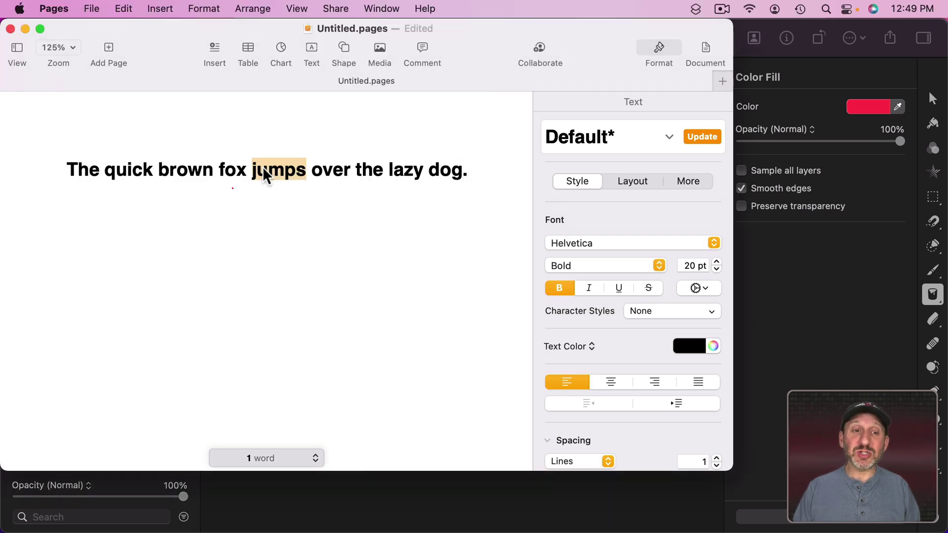
# - Open the Colors panel for 'jumps' in Pages, then for 'brown' in the Mail draft
pyautogui.click(712, 345)
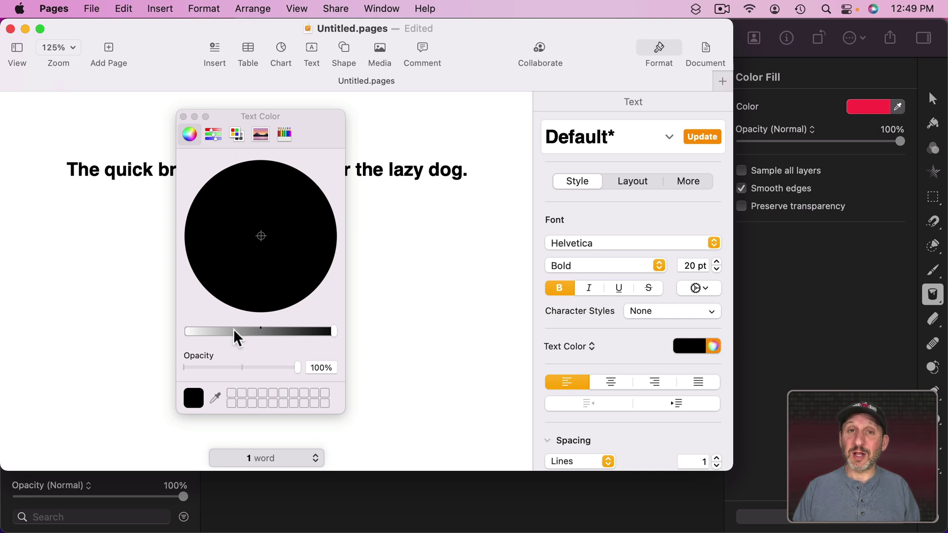
pyautogui.moveTo(318, 123); pyautogui.dragTo(289, 130)
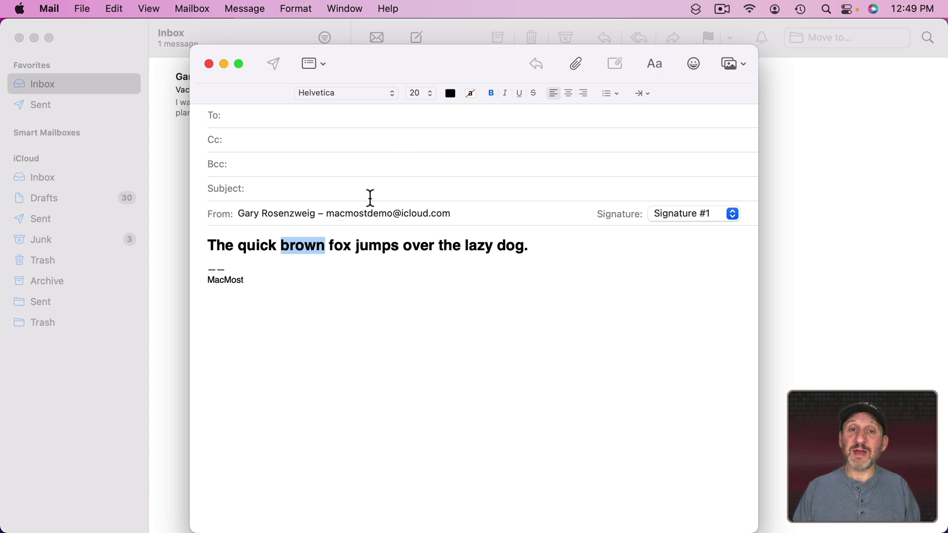
pyautogui.click(450, 93)
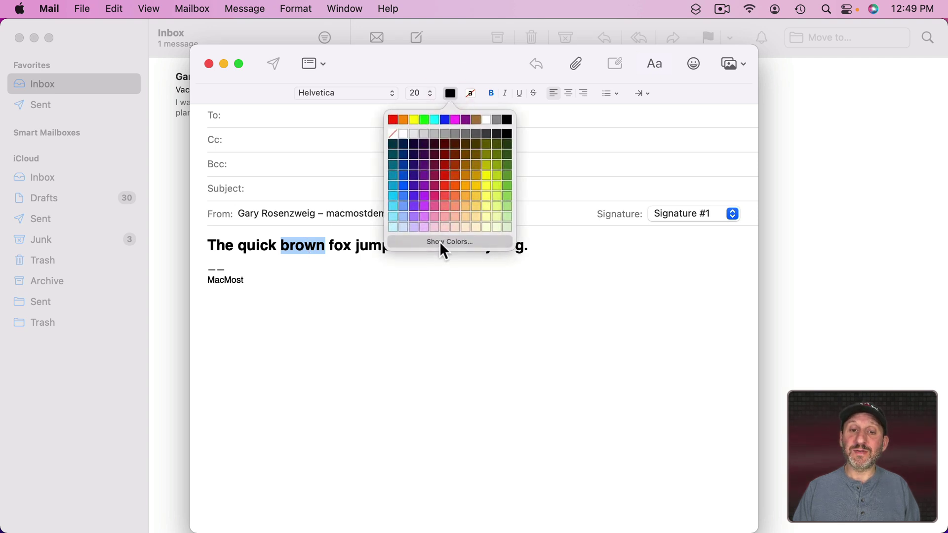
pyautogui.click(441, 240)
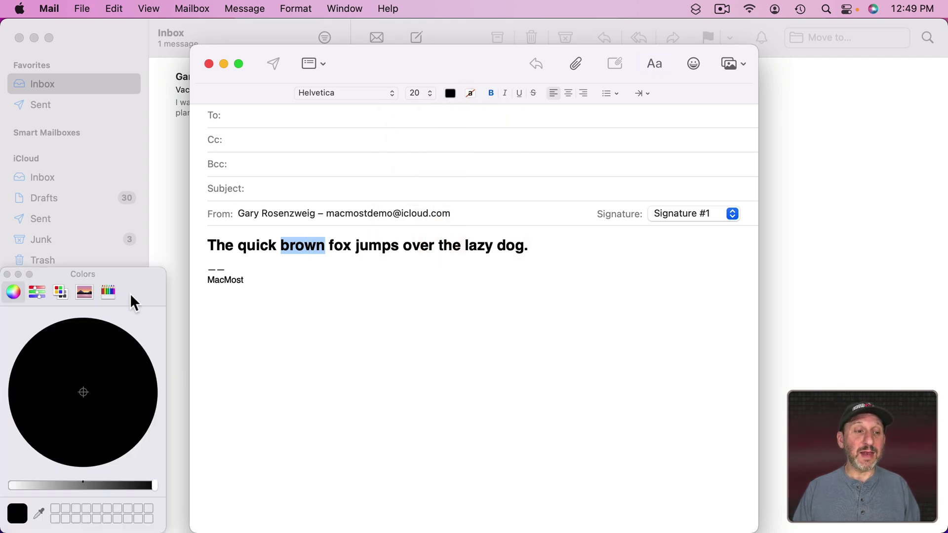
pyautogui.moveTo(131, 289); pyautogui.dragTo(184, 234)
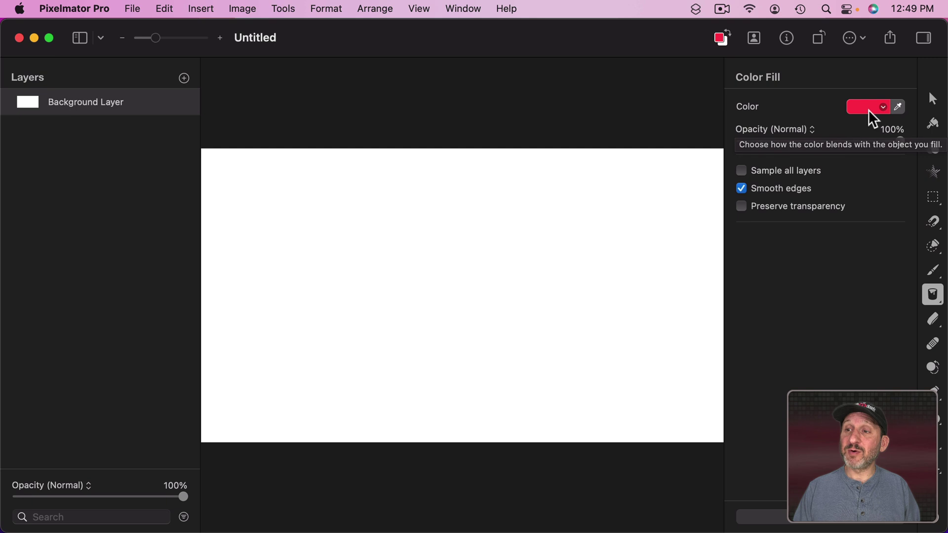
# - Open Pixelmator Pro's Color Fill picker and then the system Colors window
pyautogui.click(882, 105)
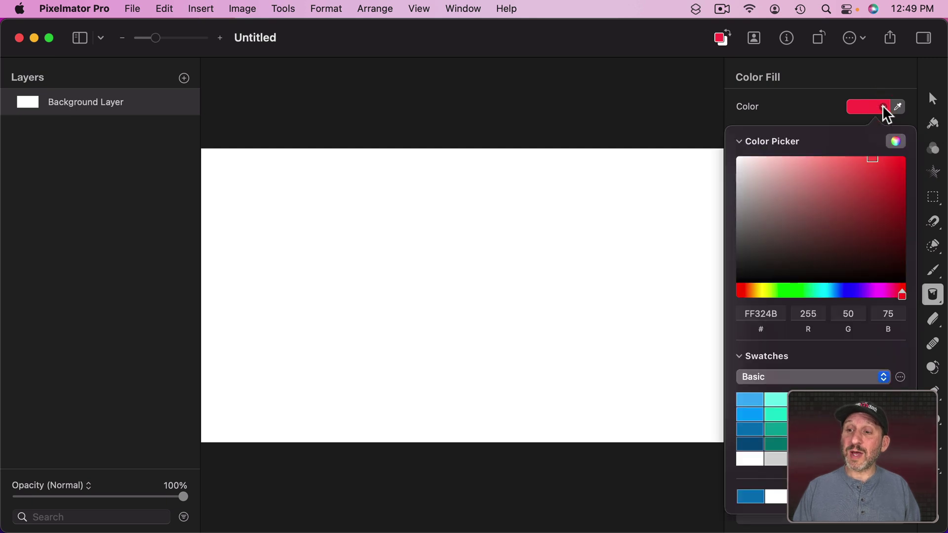
pyautogui.click(901, 141)
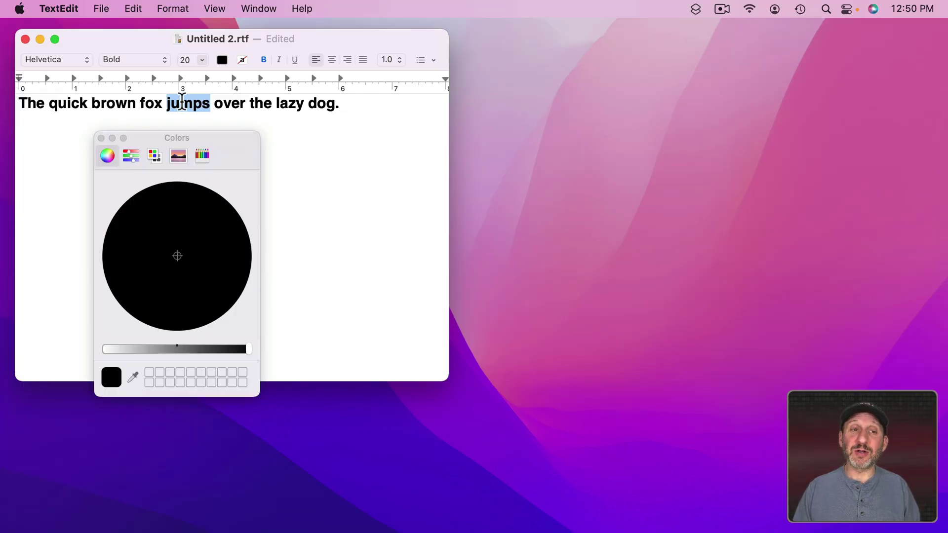
# - Cycle through the sliders, palettes, spectrum and pencils views, returning to the colour wheel
pyautogui.click(131, 155)
pyautogui.click(155, 155)
pyautogui.click(174, 155)
pyautogui.click(198, 155)
pyautogui.click(109, 155)
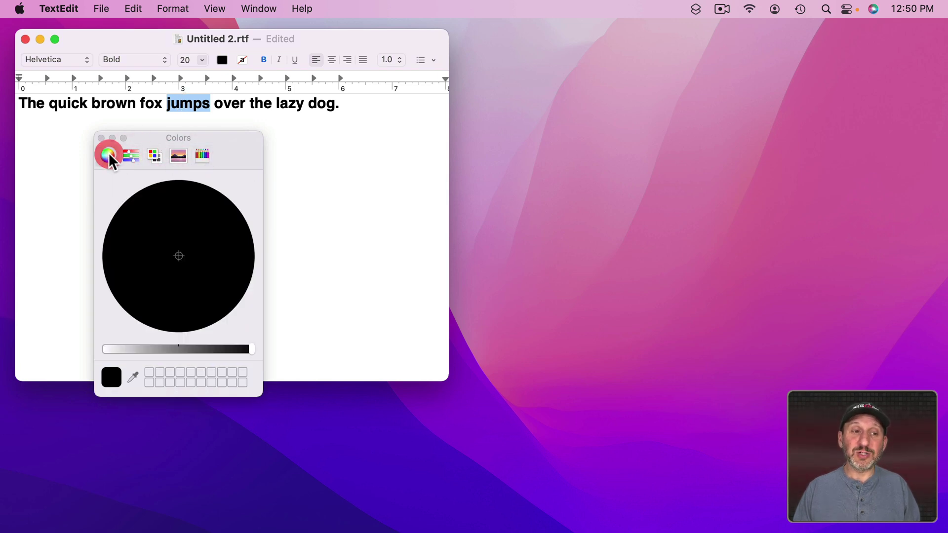
# - Turn 'jumps' red on the colour wheel and save red as the first custom chip
pyautogui.moveTo(250, 349); pyautogui.dragTo(101, 352)
pyautogui.moveTo(174, 276); pyautogui.dragTo(239, 250)
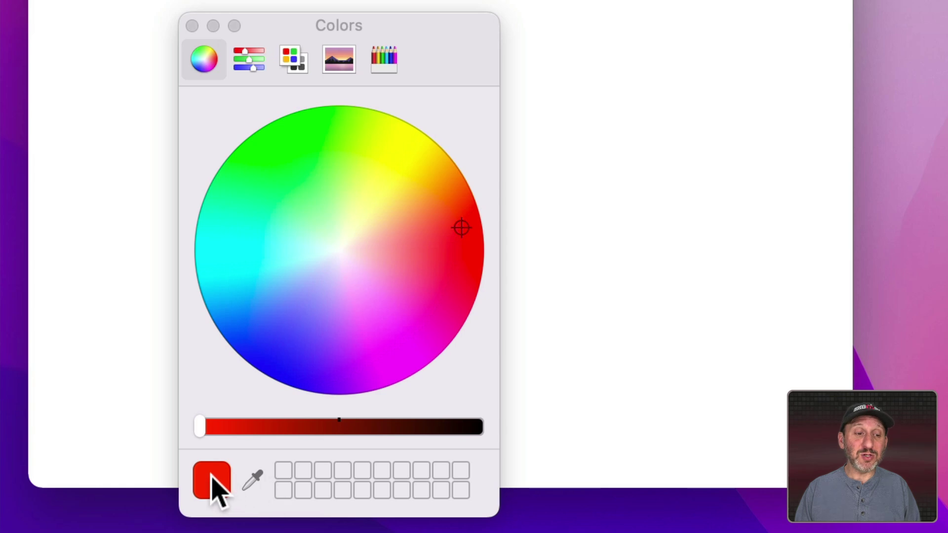
pyautogui.moveTo(213, 486); pyautogui.dragTo(296, 475)
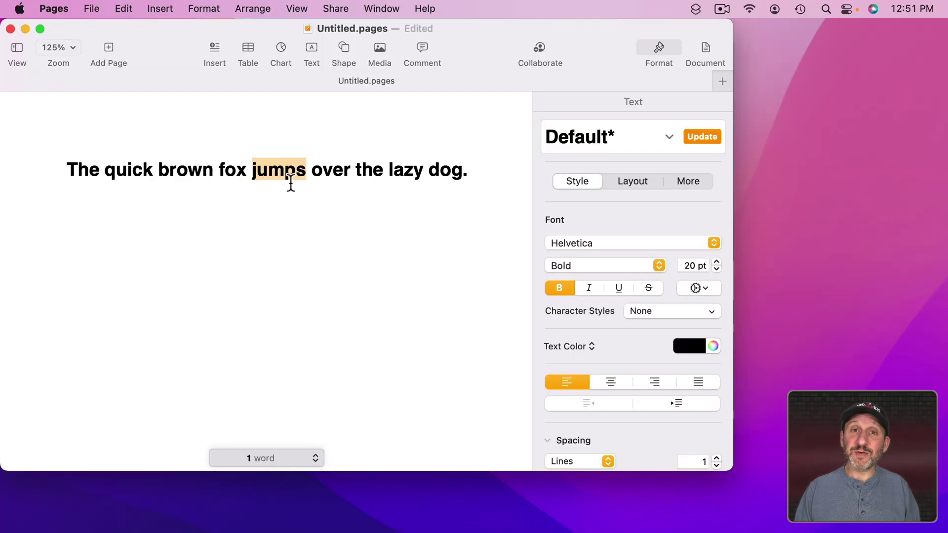
# - Open the Text Color panel in Pages and apply the saved red chip to 'jumps'
pyautogui.click(713, 346)
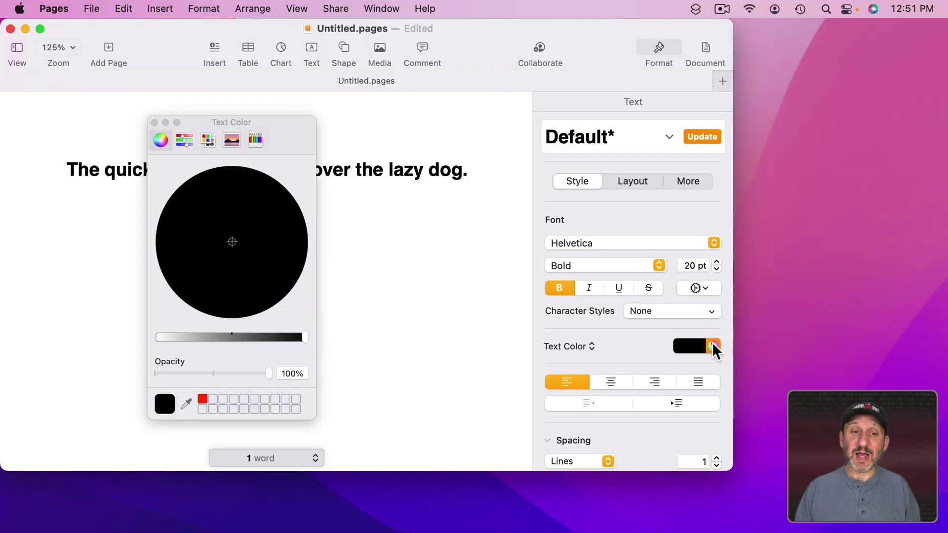
pyautogui.click(202, 399)
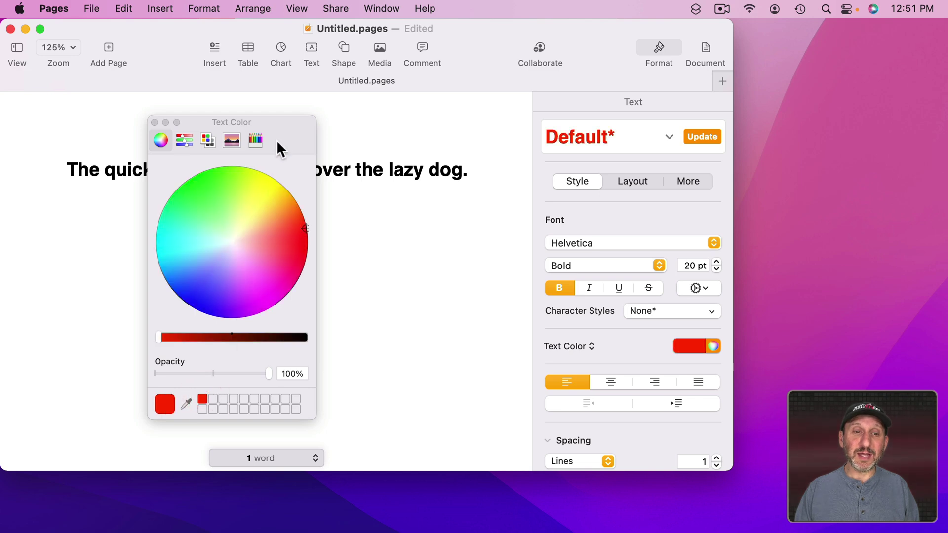
pyautogui.moveTo(278, 138); pyautogui.dragTo(182, 154)
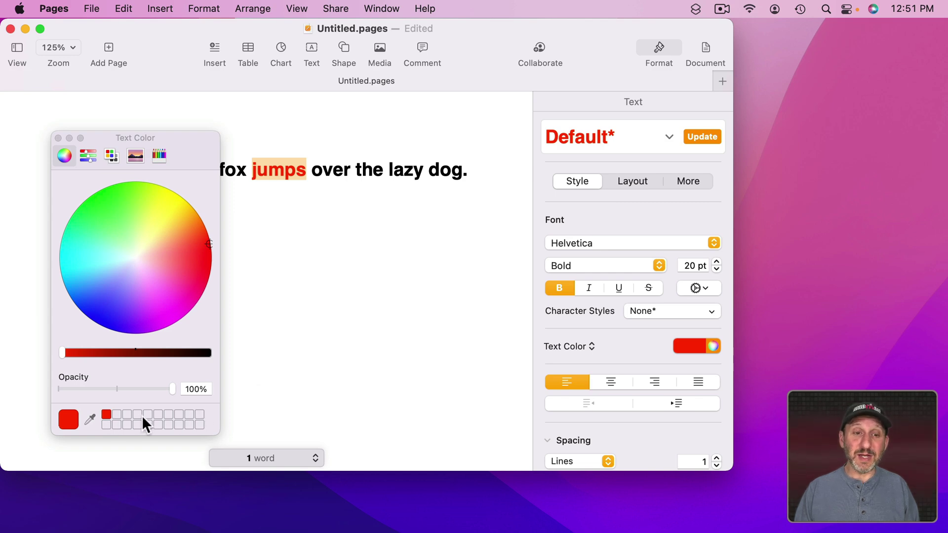
# - Pick purple and then green on the wheel, saving each as a custom chip
pyautogui.moveTo(198, 244); pyautogui.dragTo(124, 291)
pyautogui.moveTo(68, 421); pyautogui.dragTo(119, 408)
pyautogui.click(113, 211)
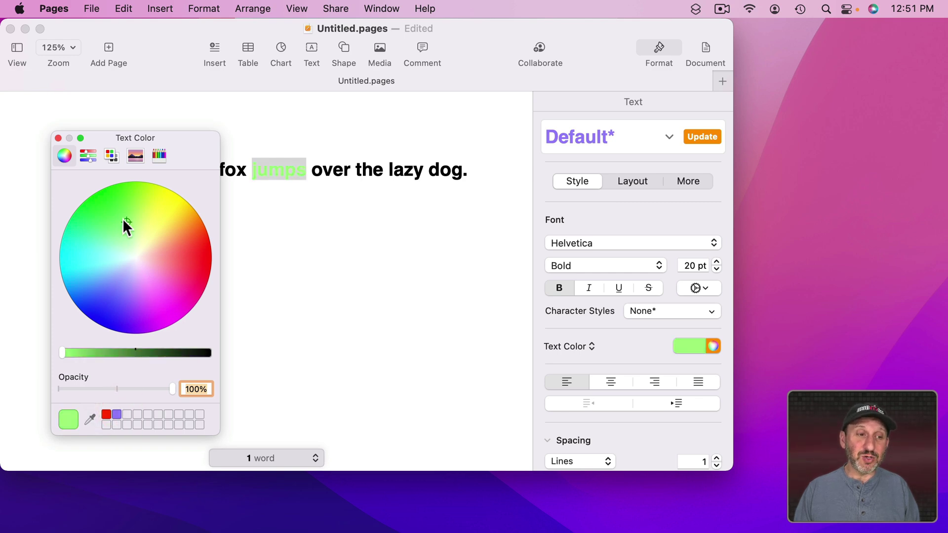
pyautogui.moveTo(93, 416); pyautogui.dragTo(132, 411)
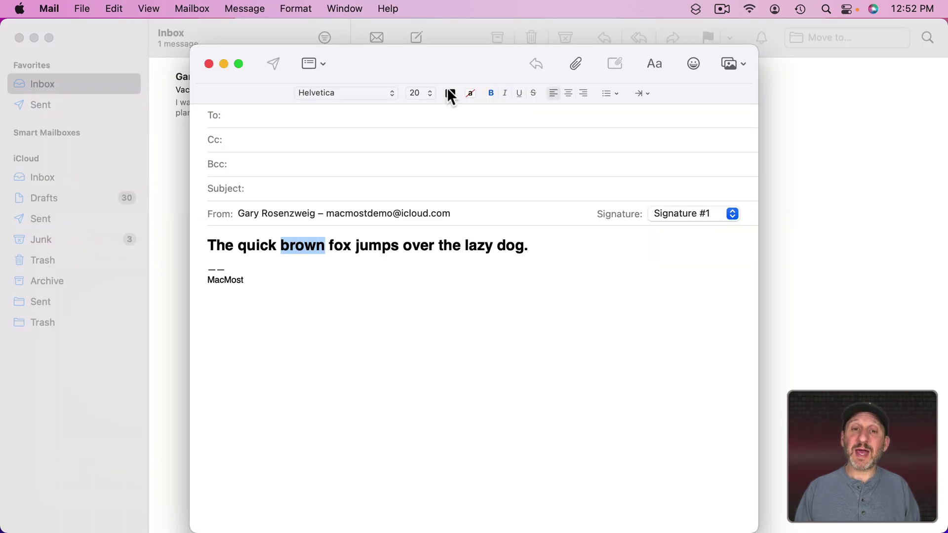
# - Open Mail's Colors panel and apply the saved red, purple and green chips to 'brown'
pyautogui.click(450, 94)
pyautogui.click(431, 243)
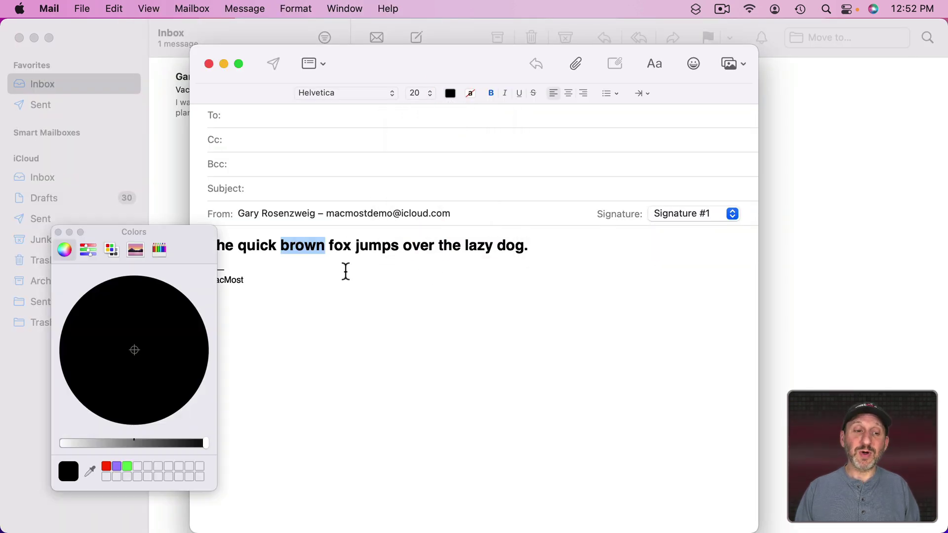
pyautogui.click(106, 466)
pyautogui.click(116, 466)
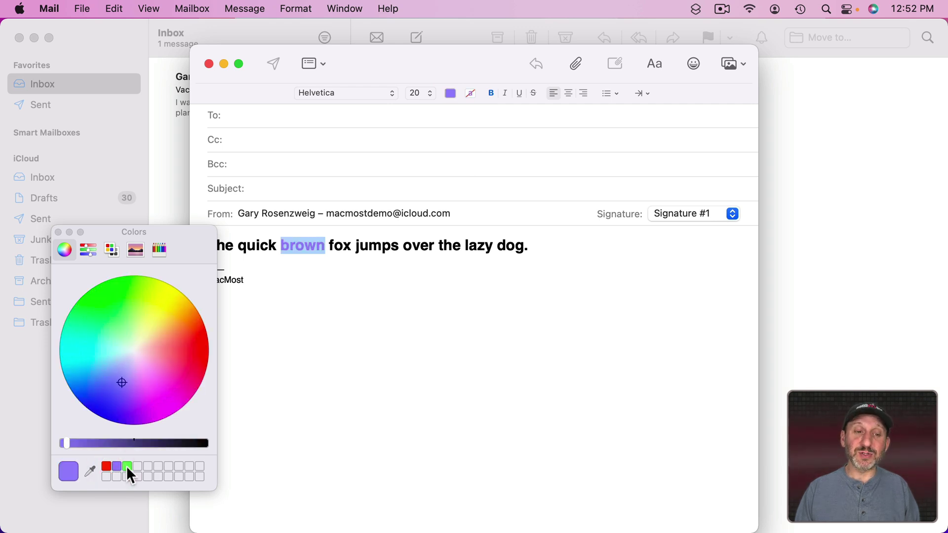
pyautogui.click(127, 467)
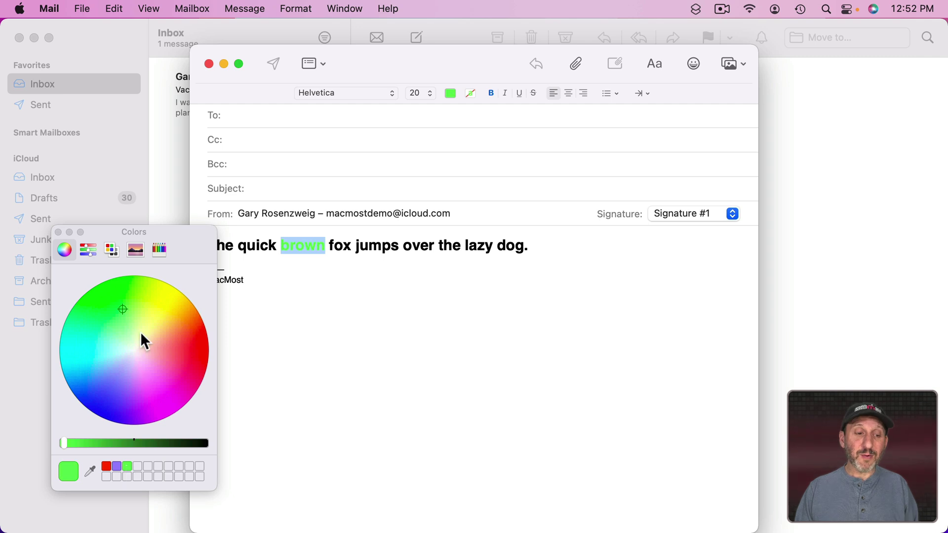
# - Colour 'brown' dark blue, save it as a chip, and move the red chip to the end
pyautogui.moveTo(139, 326); pyautogui.dragTo(106, 390)
pyautogui.moveTo(64, 442); pyautogui.dragTo(119, 443)
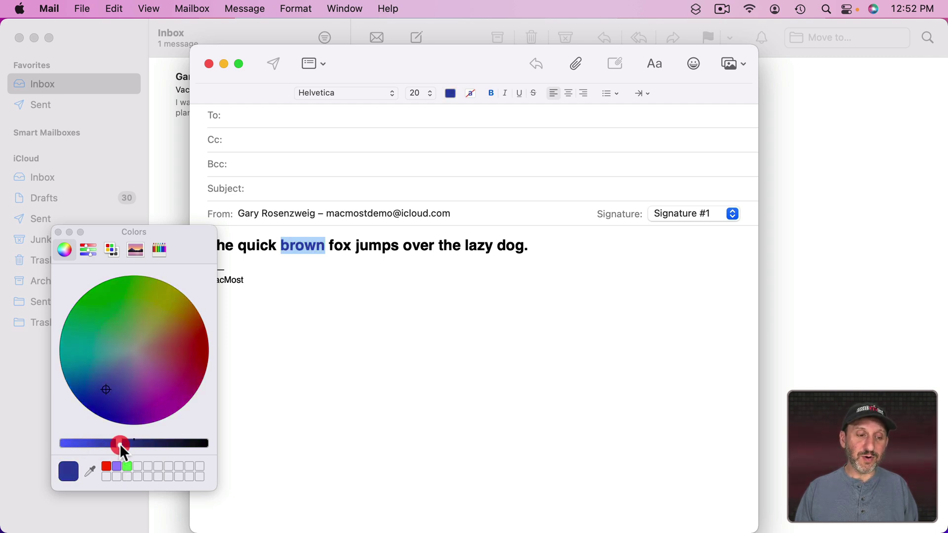
pyautogui.moveTo(69, 472); pyautogui.dragTo(129, 464)
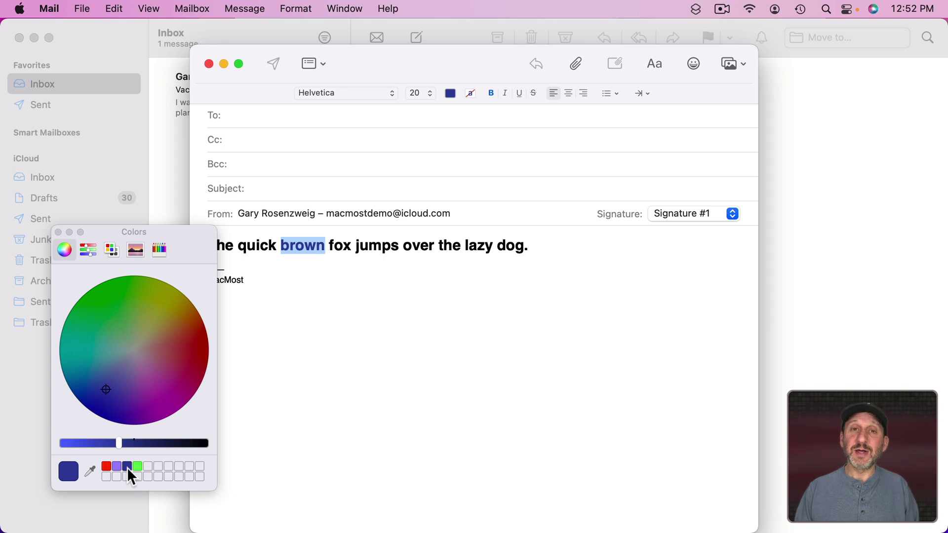
pyautogui.moveTo(106, 467); pyautogui.dragTo(144, 465)
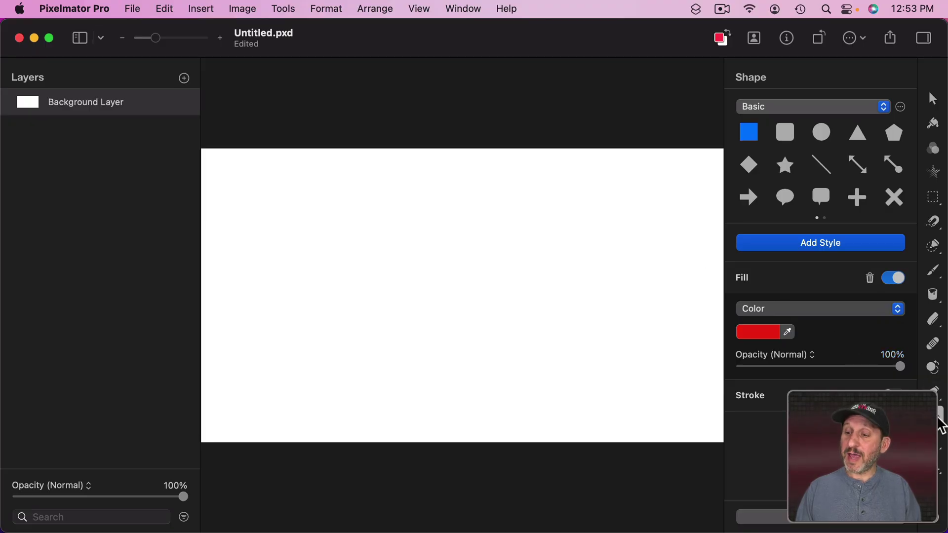
# - Draw a rectangle and fill it with light green, then the saved dark blue, green and red
pyautogui.moveTo(265, 194); pyautogui.dragTo(516, 310)
pyautogui.click(932, 126)
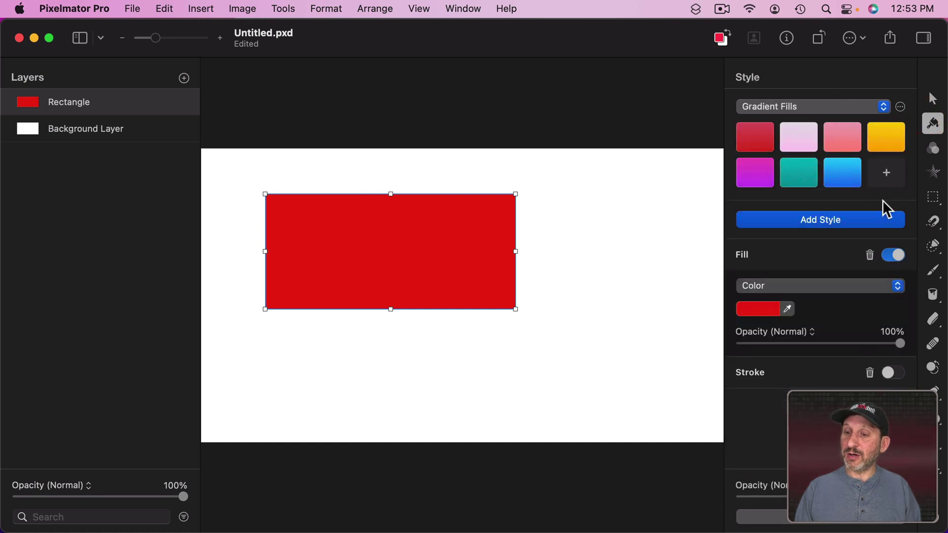
pyautogui.click(774, 309)
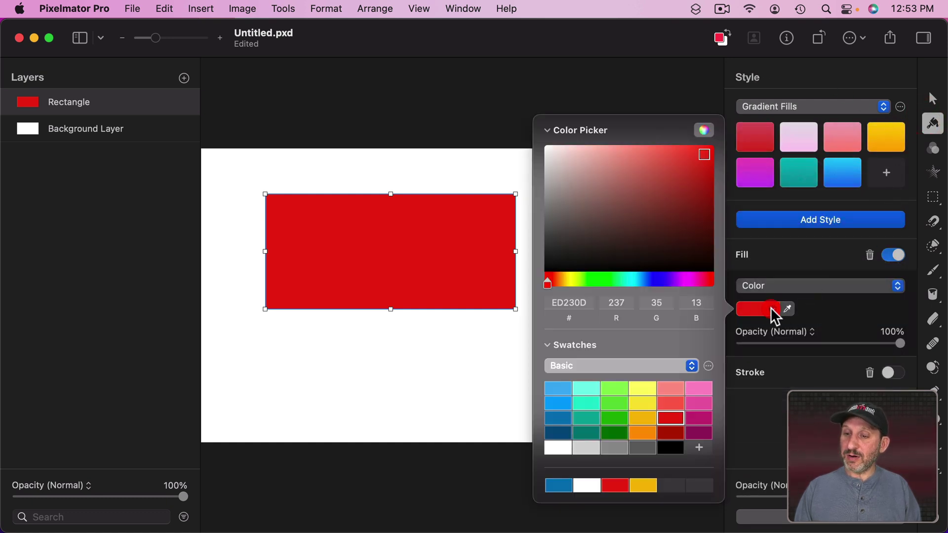
pyautogui.click(704, 132)
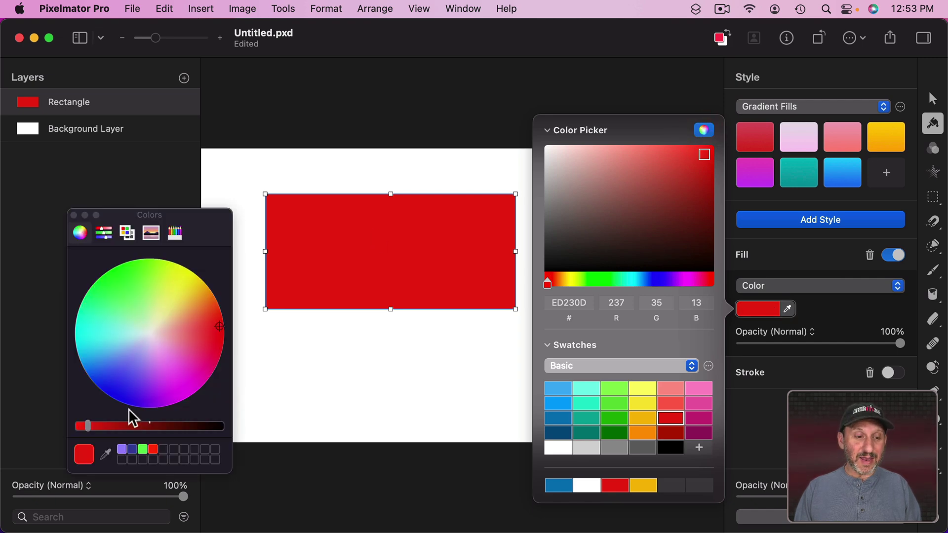
pyautogui.moveTo(143, 304)
pyautogui.mouseDown()
pyautogui.moveTo(134, 306)
pyautogui.moveTo(138, 319)
pyautogui.mouseUp()
pyautogui.click(133, 450)
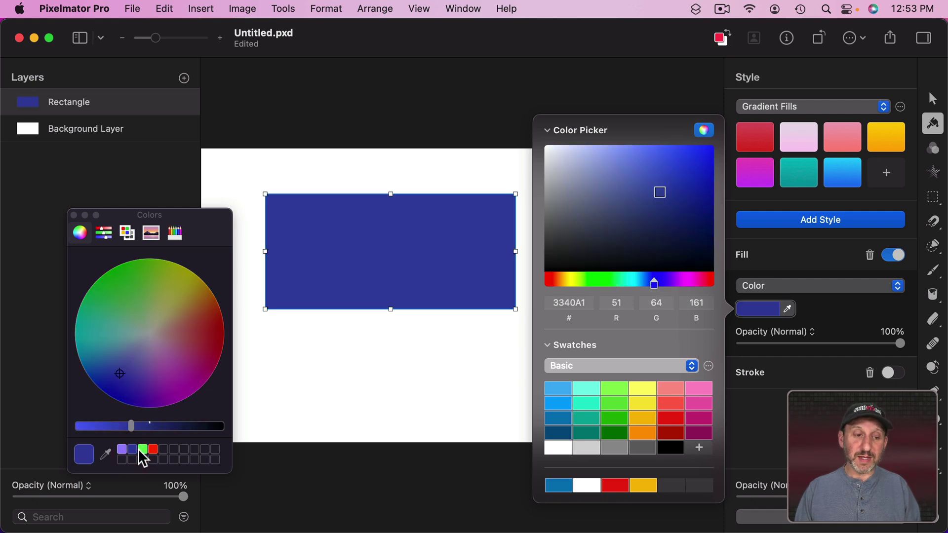
pyautogui.click(142, 449)
pyautogui.click(153, 448)
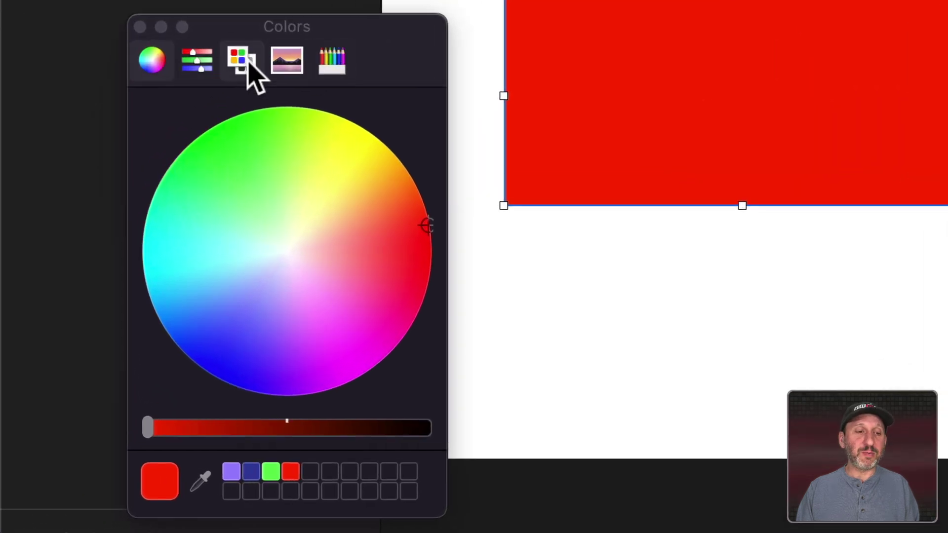
# - Fill the rectangle with the Cantaloupe pencil colour and save it as a new custom chip
pyautogui.click(330, 64)
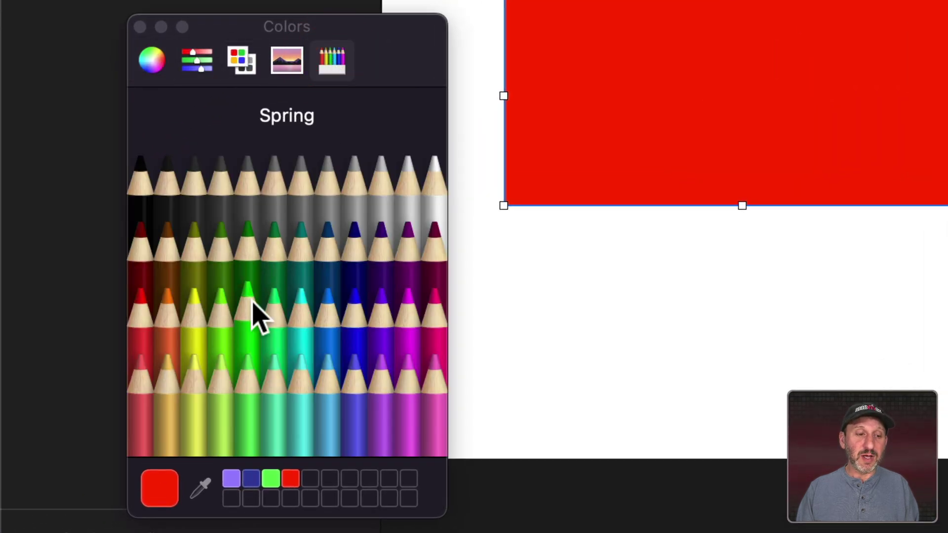
pyautogui.click(380, 326)
pyautogui.click(421, 318)
pyautogui.click(358, 410)
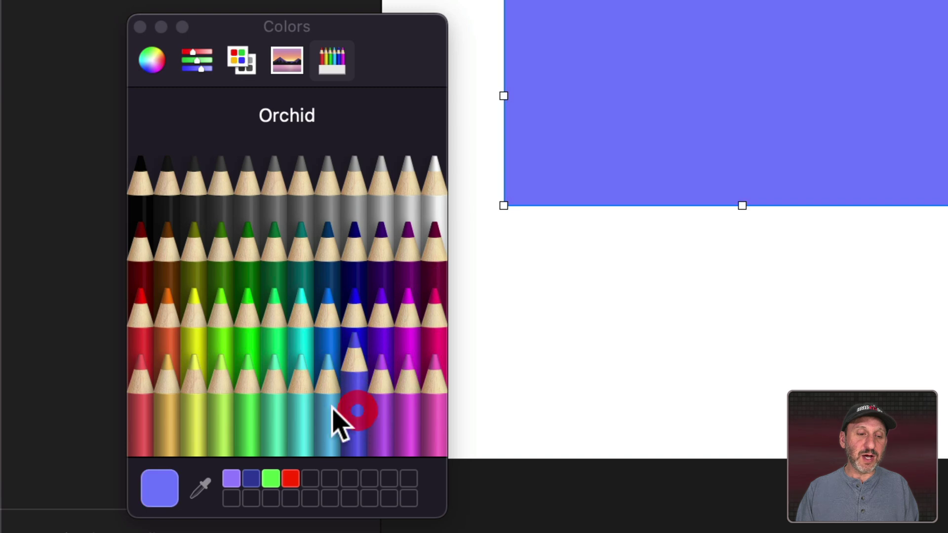
pyautogui.click(245, 402)
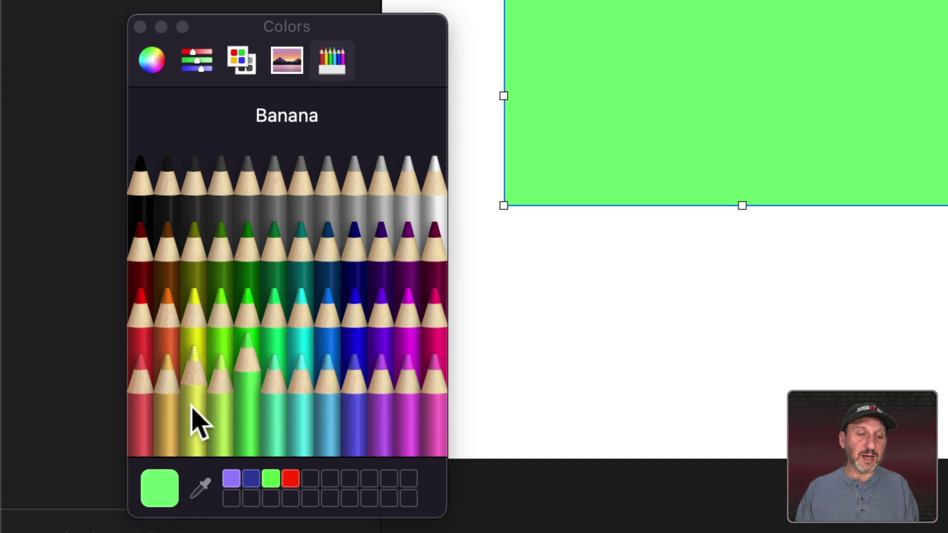
pyautogui.click(166, 401)
pyautogui.moveTo(156, 495)
pyautogui.mouseDown()
pyautogui.moveTo(297, 485)
pyautogui.moveTo(316, 473)
pyautogui.moveTo(321, 481)
pyautogui.mouseUp()
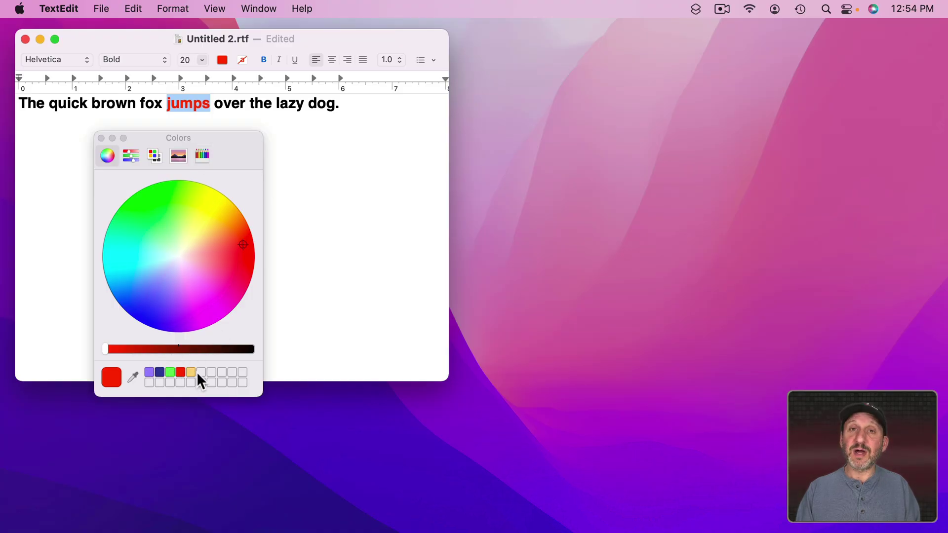
# - Try the purple, navy and green chips on 'jumps', settle on red, and move red to the second slot
pyautogui.click(148, 374)
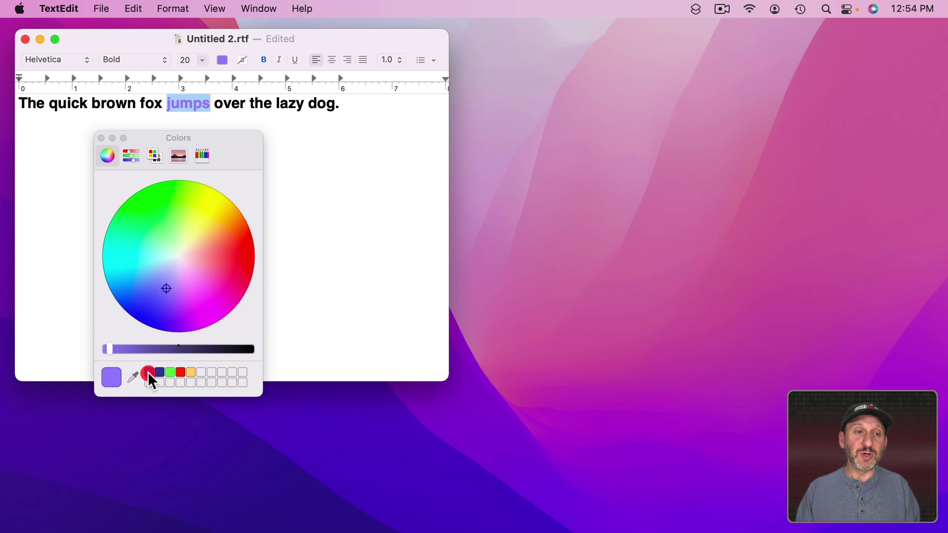
pyautogui.click(160, 373)
pyautogui.click(169, 374)
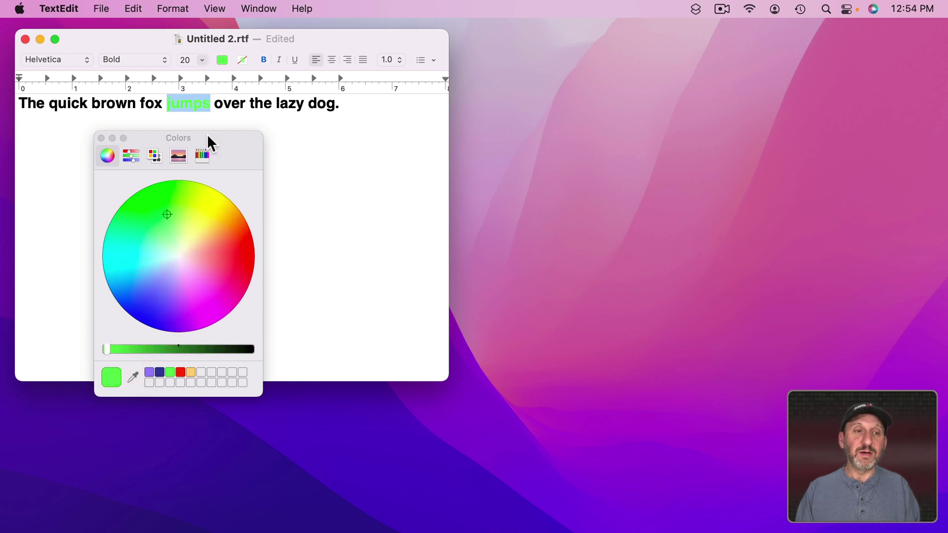
pyautogui.click(180, 372)
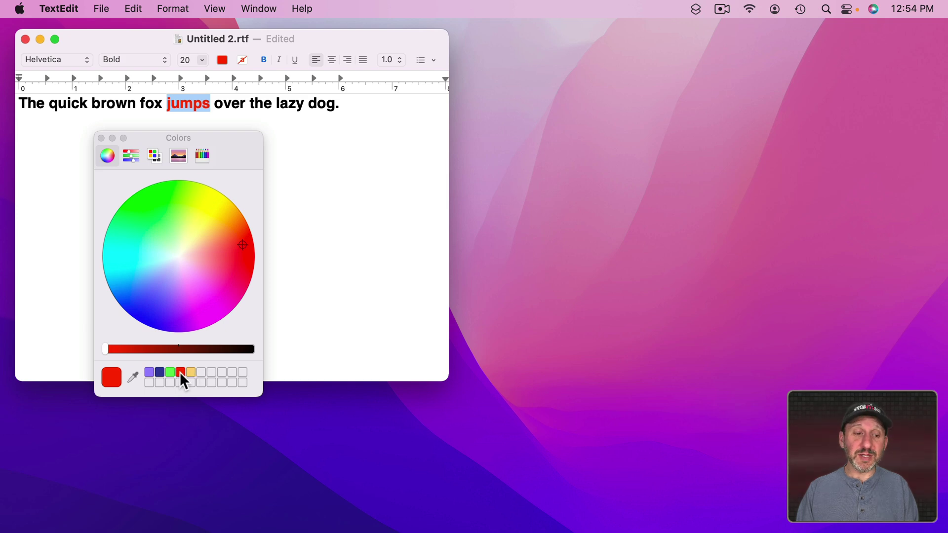
pyautogui.moveTo(180, 372); pyautogui.dragTo(157, 372)
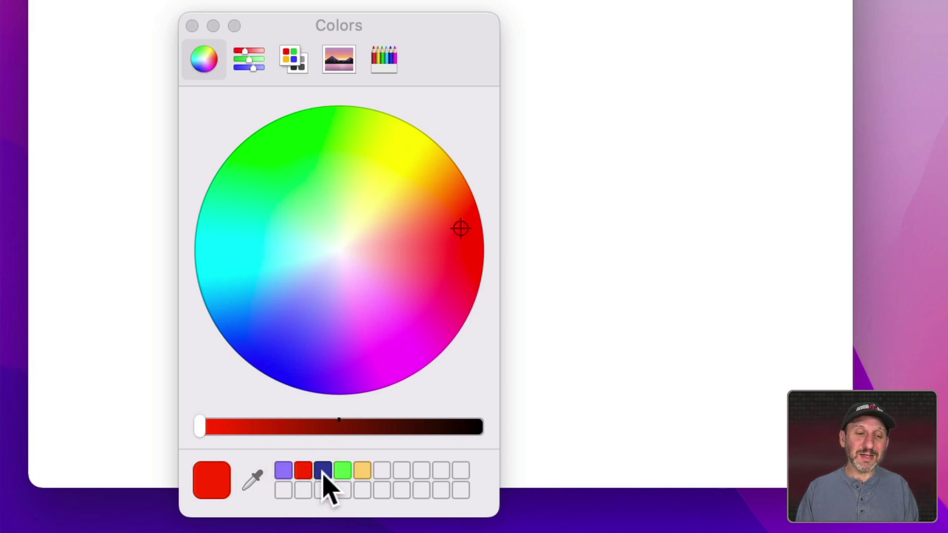
# - Try the saved dark blue, green and light orange chips, and attempt pulling dark blue out
pyautogui.click(322, 471)
pyautogui.click(343, 471)
pyautogui.click(362, 471)
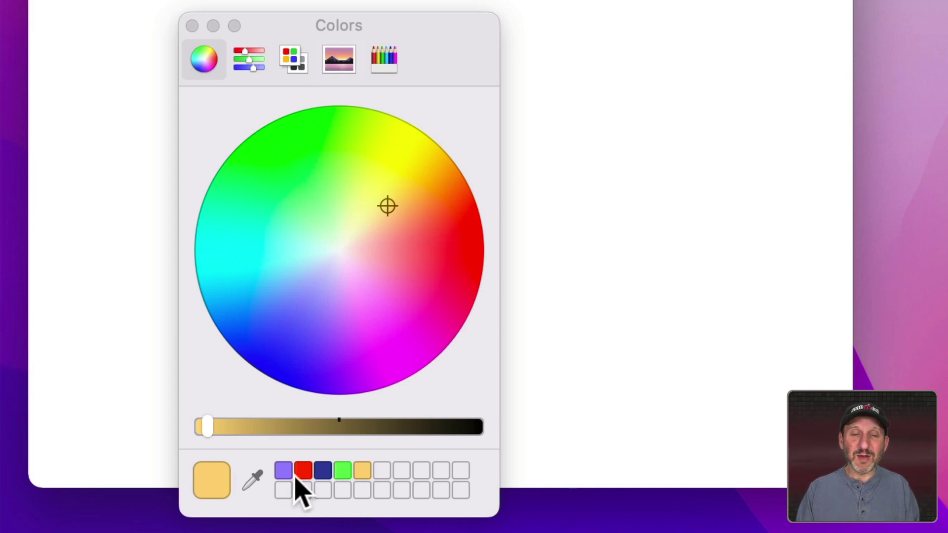
pyautogui.click(324, 473)
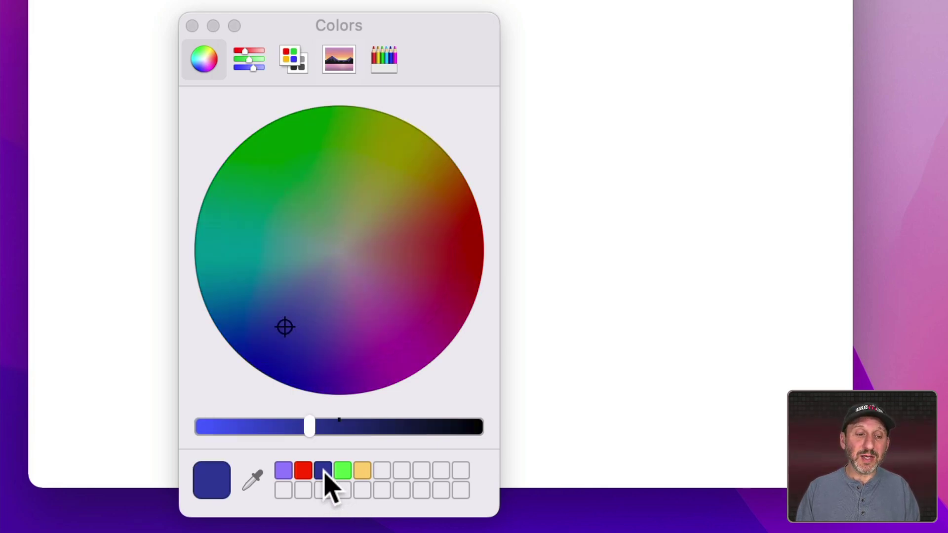
pyautogui.moveTo(327, 470)
pyautogui.mouseDown()
pyautogui.moveTo(343, 449)
pyautogui.moveTo(330, 444)
pyautogui.moveTo(353, 446)
pyautogui.moveTo(334, 454)
pyautogui.mouseUp()
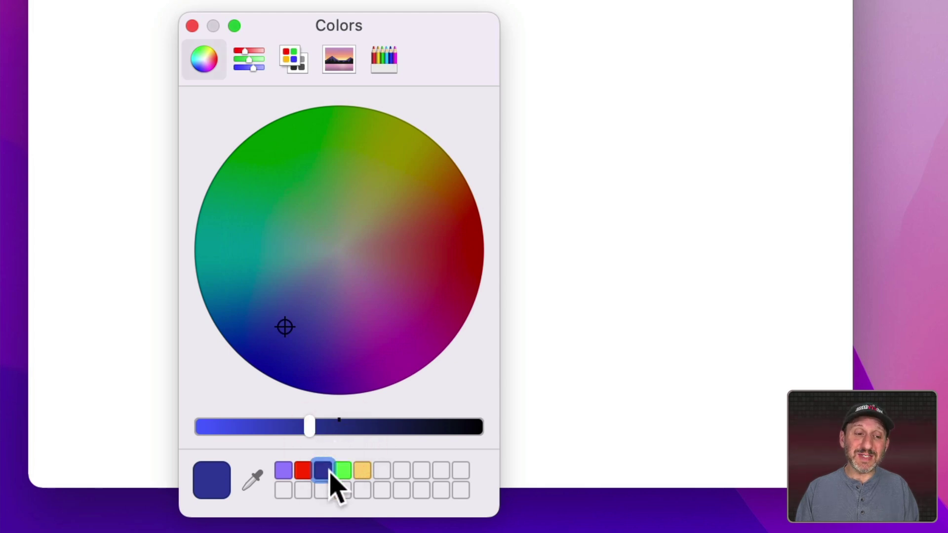
# - Delete the green chip, leaving purple, red, dark blue and cantaloupe saved
pyautogui.click(302, 472)
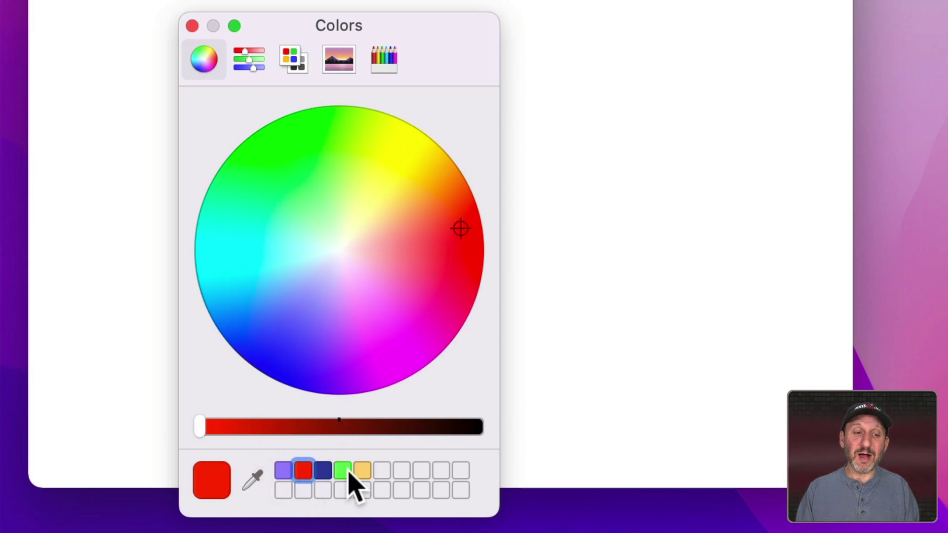
pyautogui.click(346, 472)
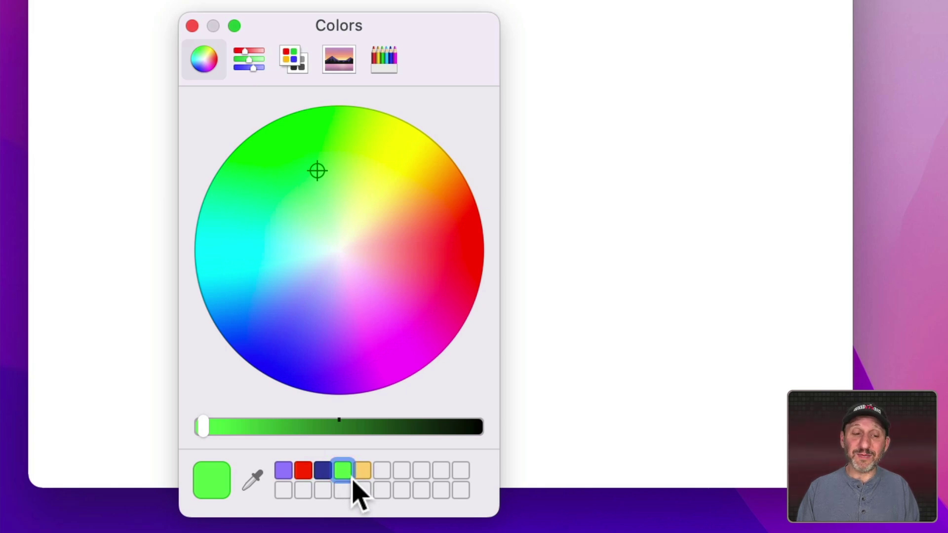
pyautogui.press('BackSpace')
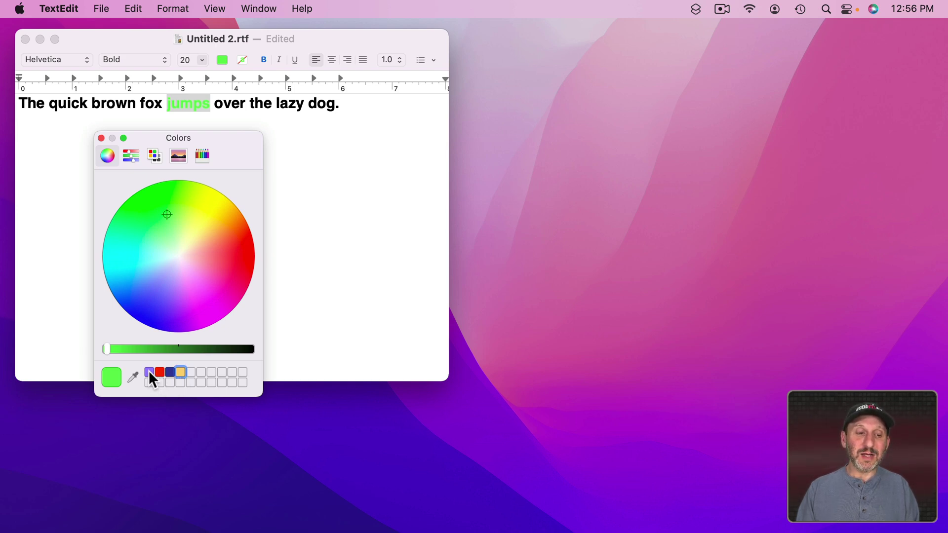
# - Drag the purple chip from the saved colours onto the Dock Trash, then nudge the Colors window
pyautogui.moveTo(149, 376); pyautogui.dragTo(760, 462)
pyautogui.moveTo(908, 514)
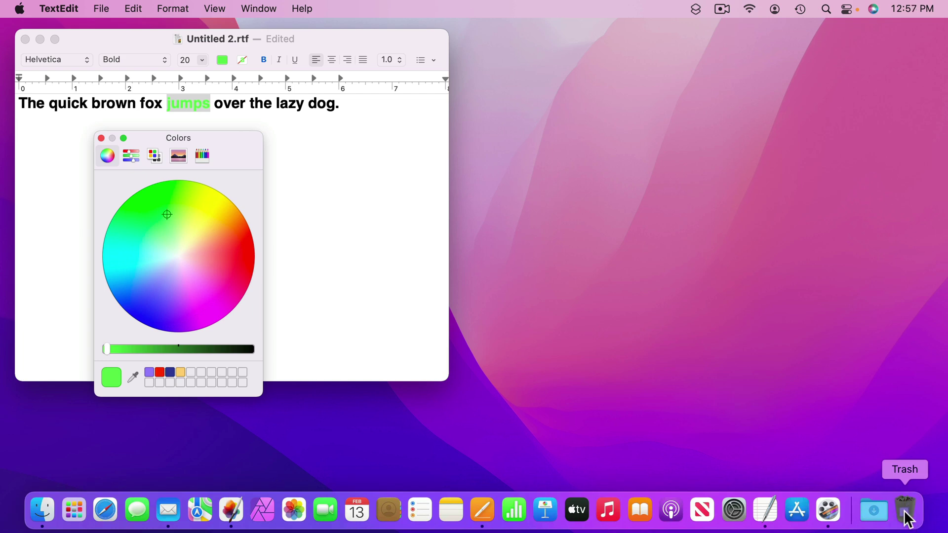
pyautogui.moveTo(907, 519); pyautogui.dragTo(906, 517)
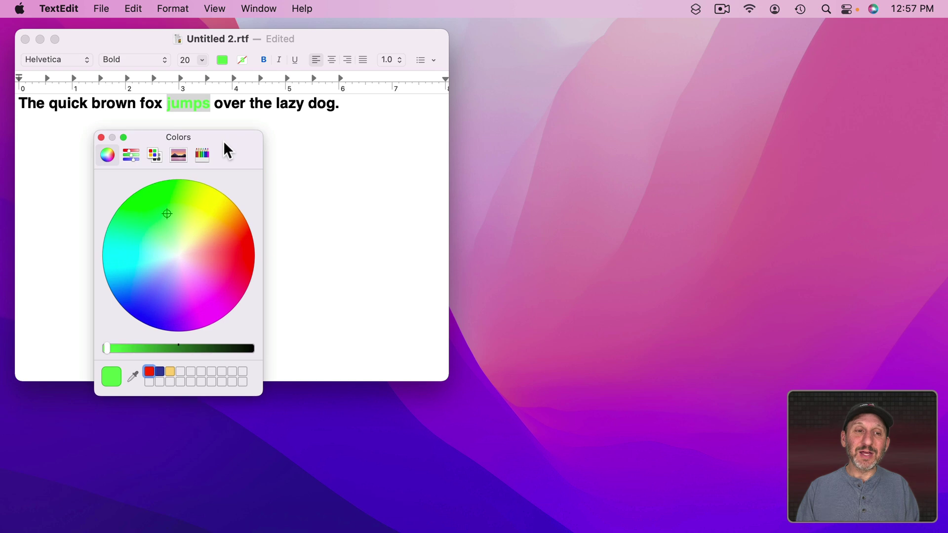
pyautogui.moveTo(223, 147); pyautogui.dragTo(216, 150)
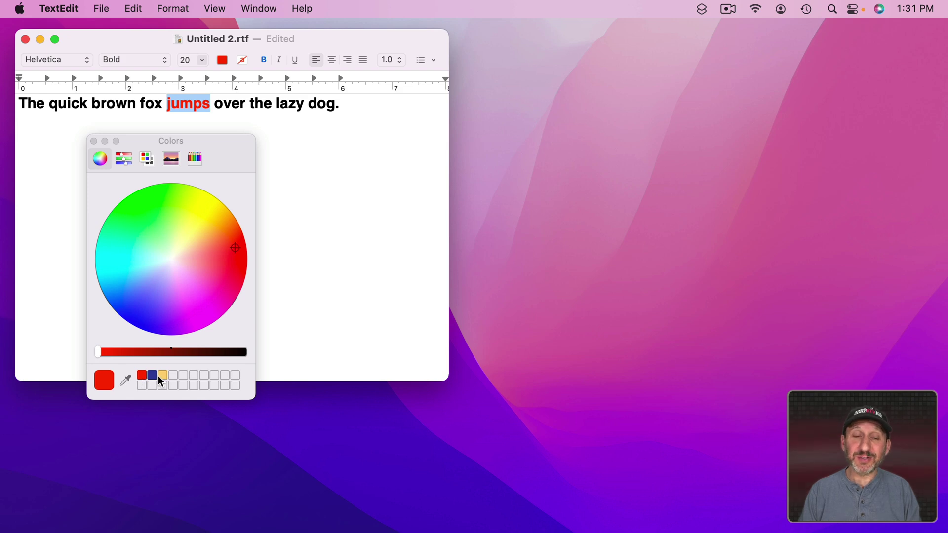
# - Colour the word 'jumps' pale yellow and switch the Colors panel to RGB Sliders
pyautogui.moveTo(235, 247); pyautogui.dragTo(181, 251)
pyautogui.click(127, 160)
pyautogui.click(152, 188)
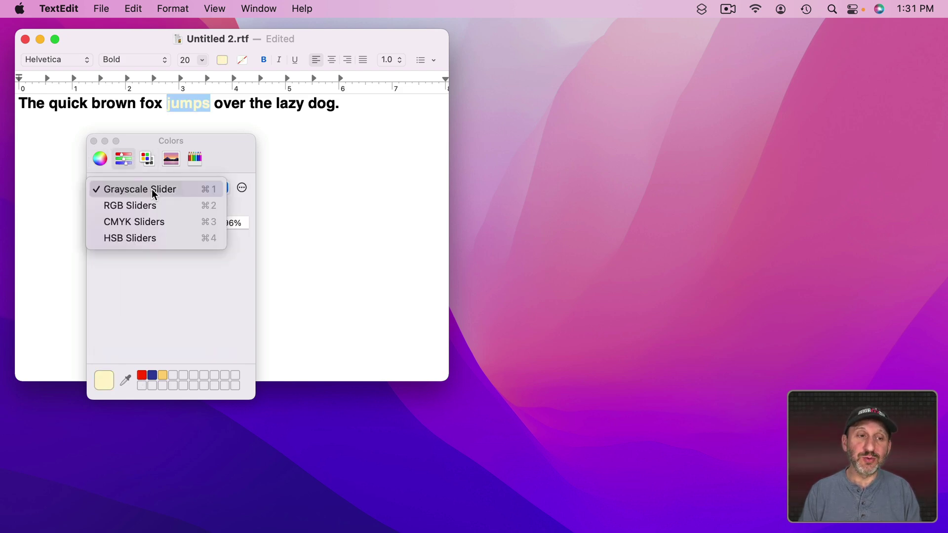
pyautogui.click(155, 205)
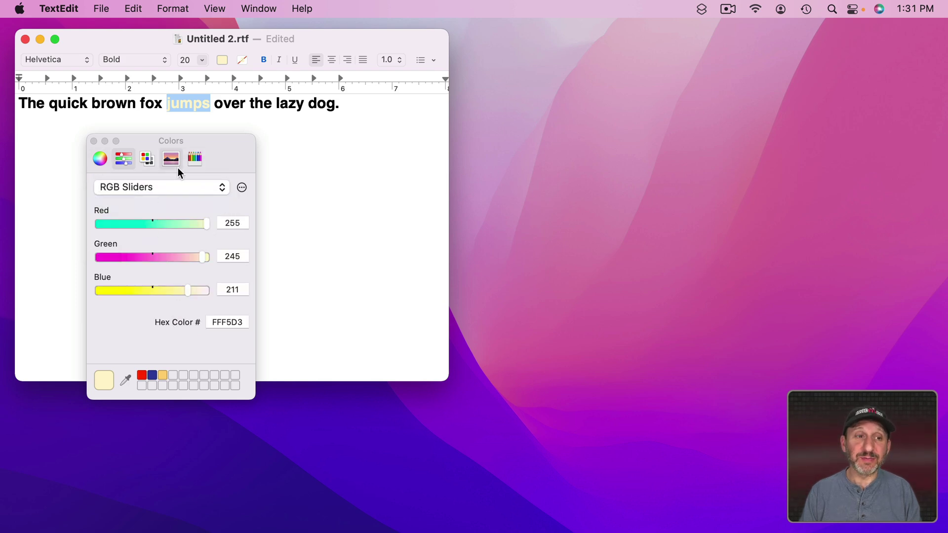
# - Eyedrop the pink desktop (D7AFC8) and drag it into the fourth custom swatch slot
pyautogui.click(126, 379)
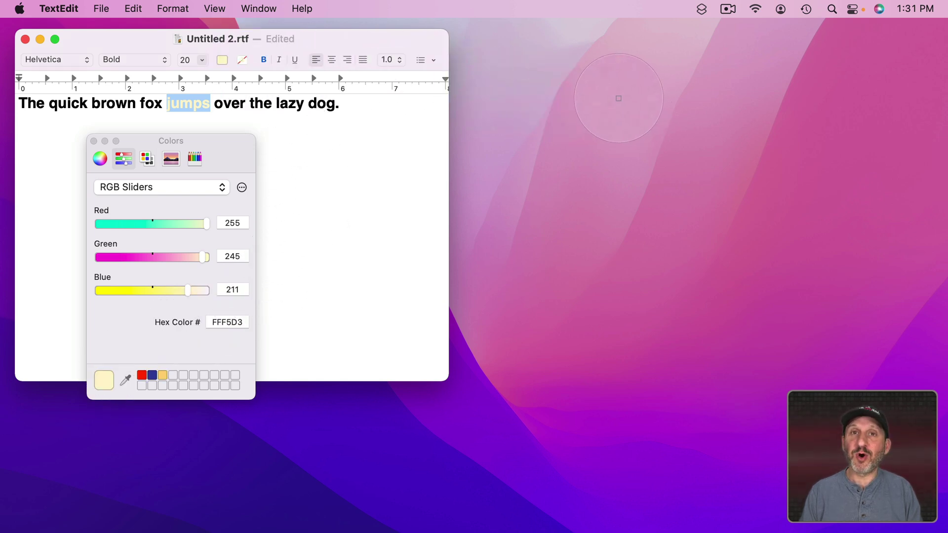
pyautogui.click(619, 91)
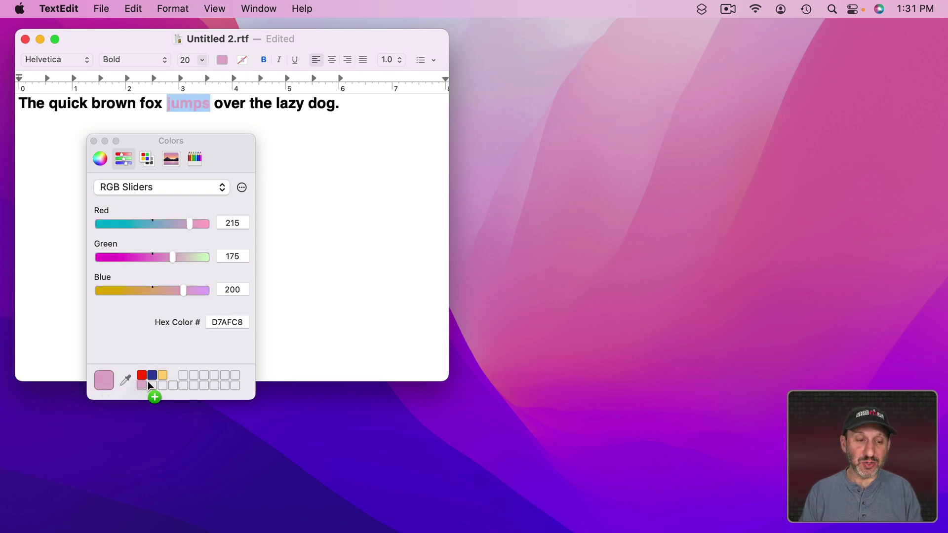
pyautogui.moveTo(173, 375); pyautogui.dragTo(170, 376)
pyautogui.click(124, 159)
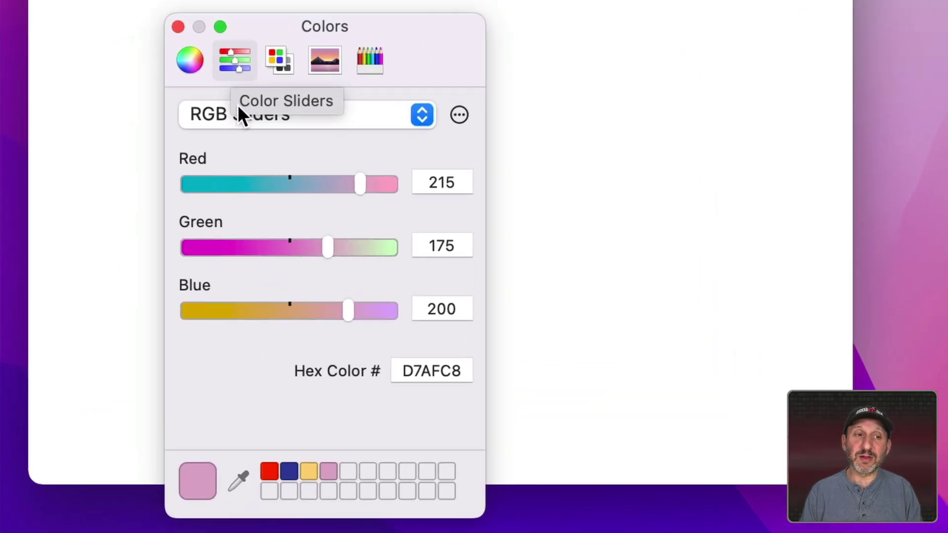
# - With RGB Sliders kept, enter hex 990000 (RGB 153, 0, 0) and drag it into the fifth swatch slot
pyautogui.click(230, 119)
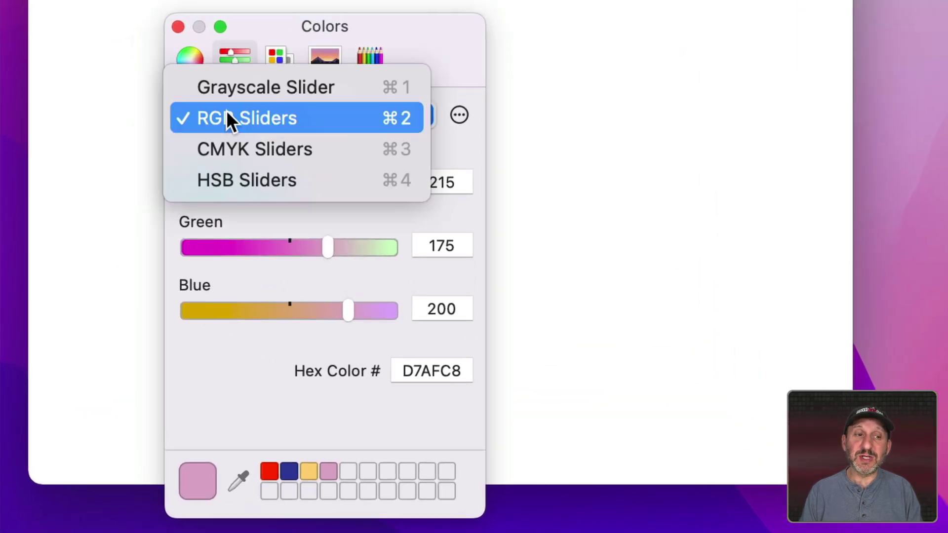
pyautogui.click(229, 119)
pyautogui.doubleClick(421, 381)
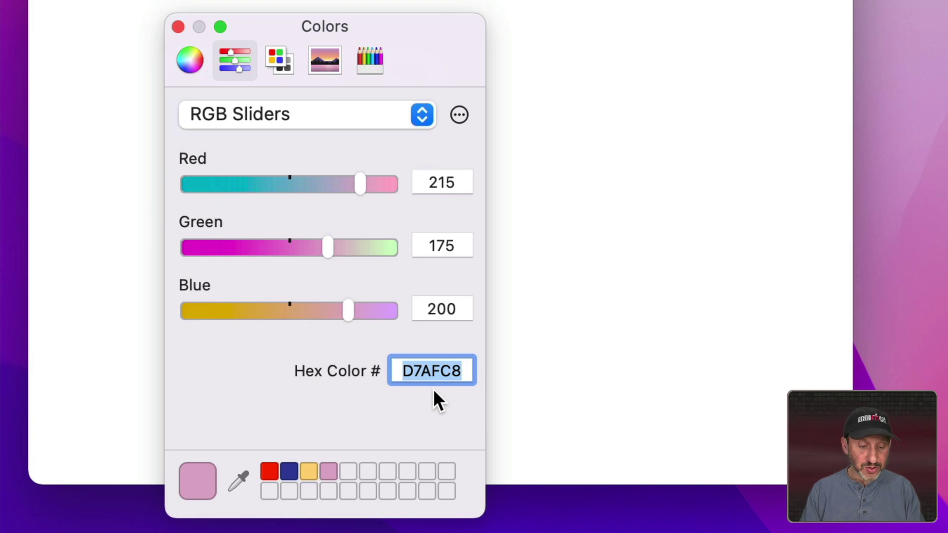
pyautogui.write('990000')
pyautogui.press('Return')
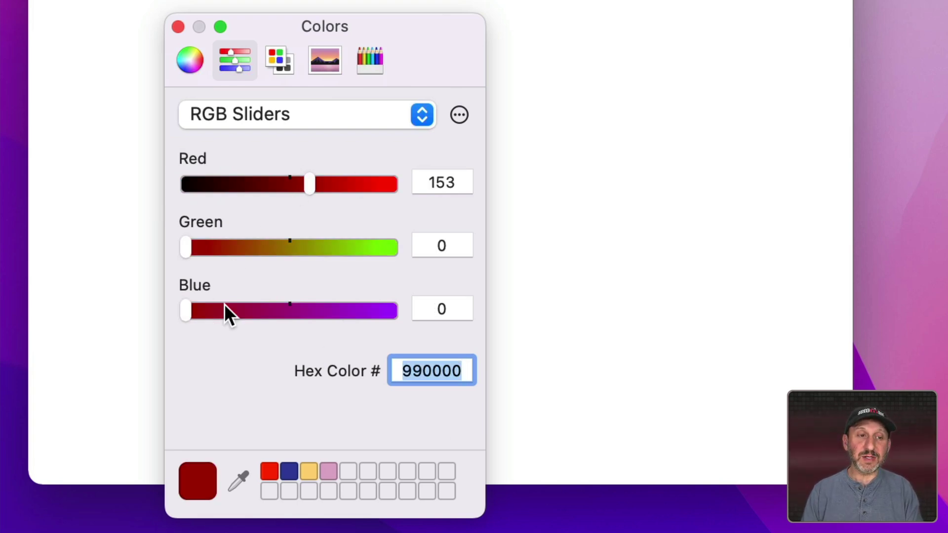
pyautogui.moveTo(197, 486); pyautogui.dragTo(358, 474)
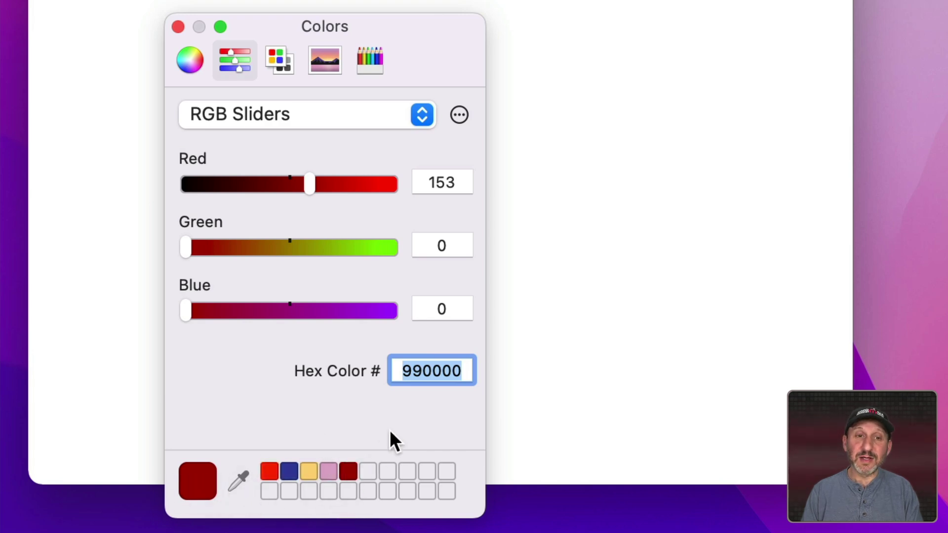